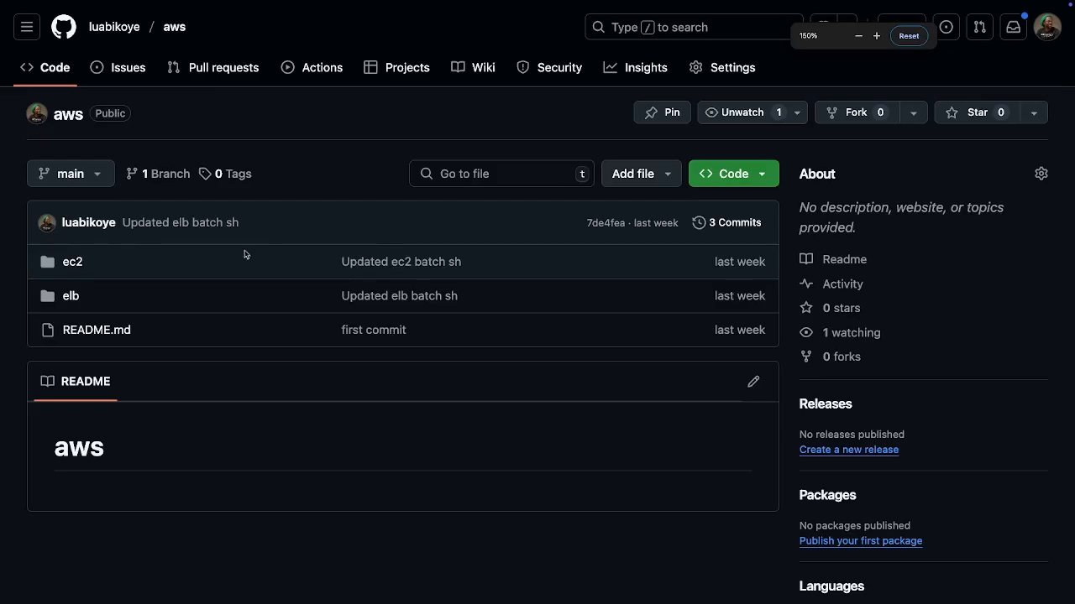
Step: Open the batch.sh script in the ec2 folder of the aws repository and look through it
left_click(72, 262)
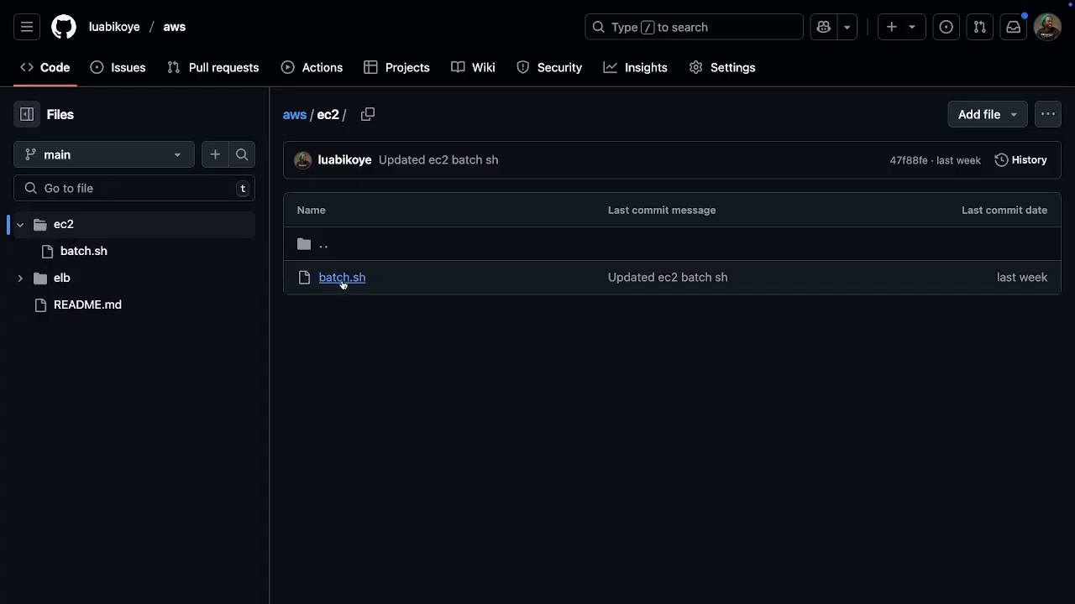
left_click(344, 284)
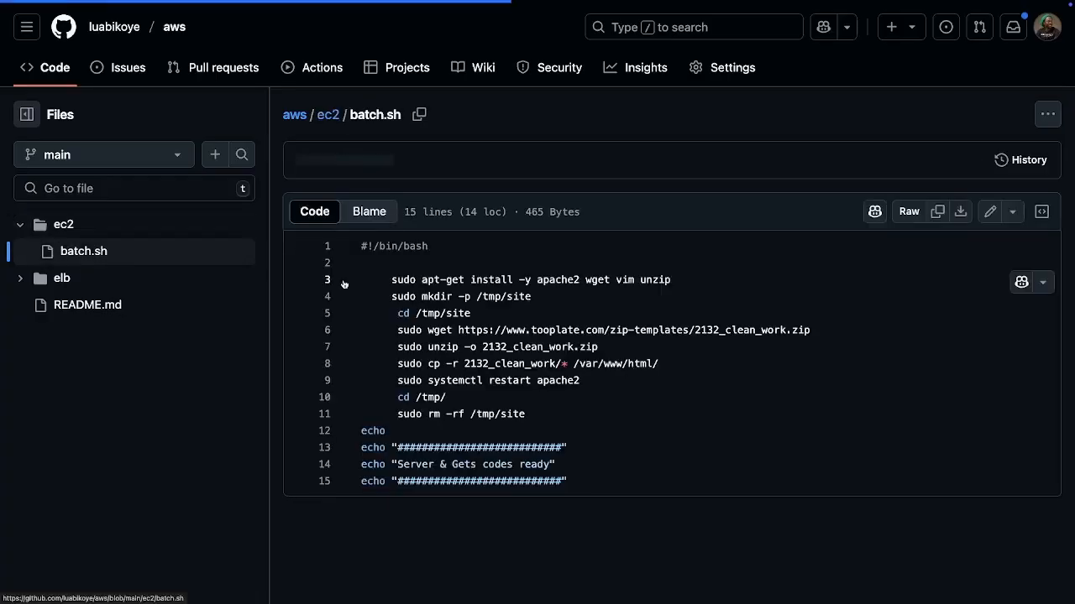
scroll(579, 452, "down", 1)
scroll(580, 454, "up", 1)
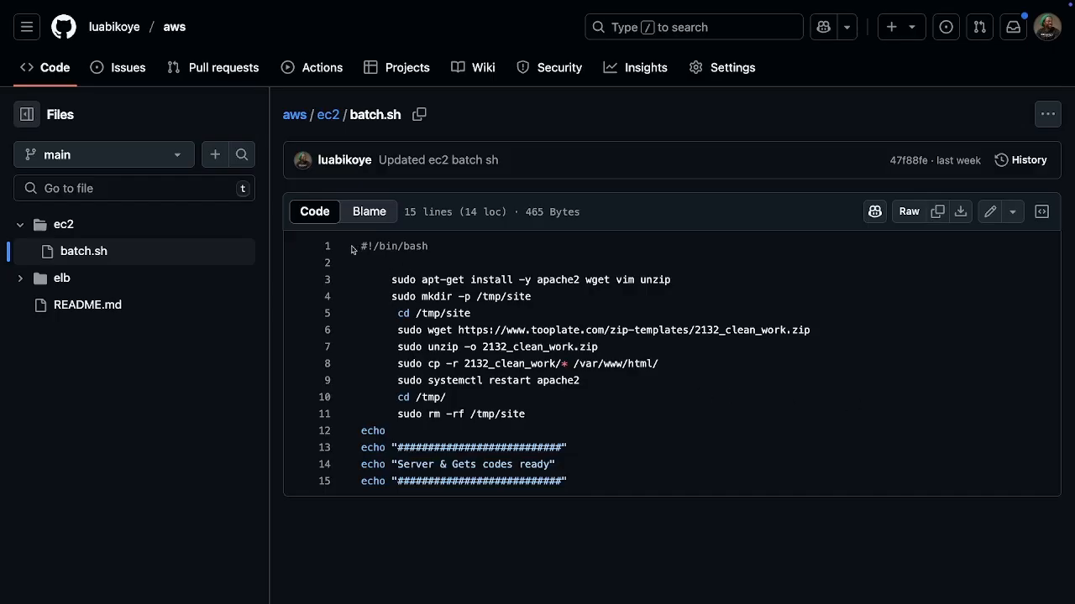
Step: Copy the entire batch.sh script, from the #!/bin/bash line to the final echo line
left_click_drag(571, 480, 361, 245)
right_click(422, 271)
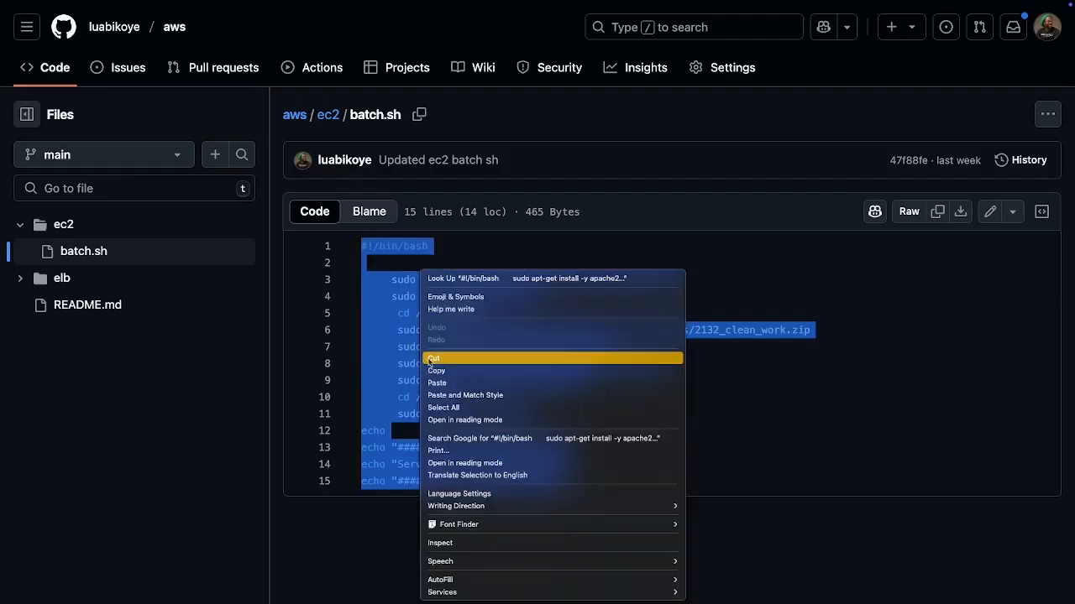
left_click(449, 372)
left_click(830, 426)
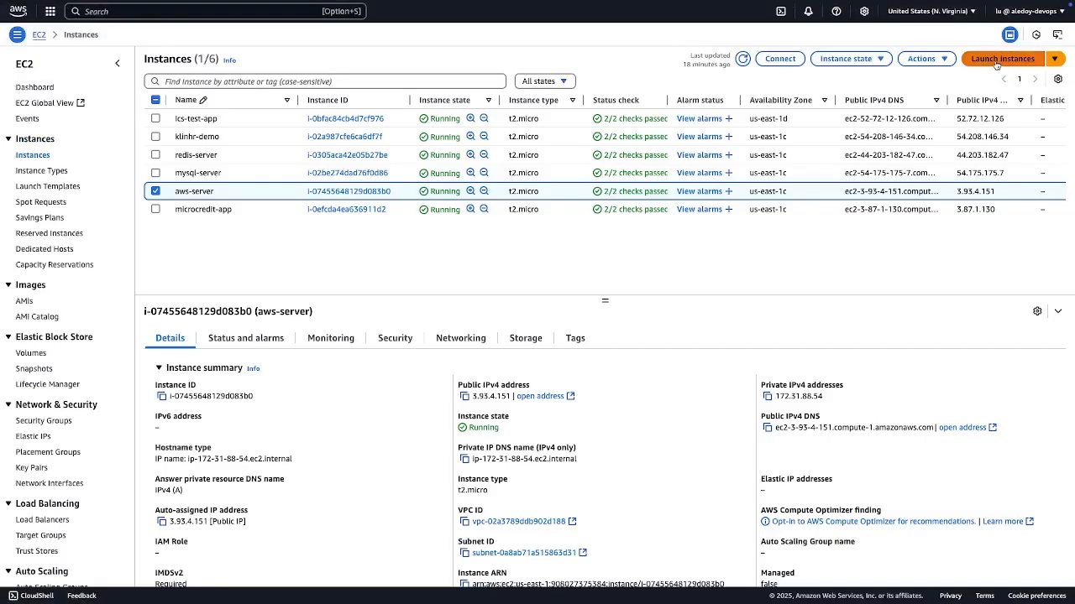
Step: In the AWS EC2 console, start launching a new instance named cleaning-web with the Ubuntu image
left_click(997, 65)
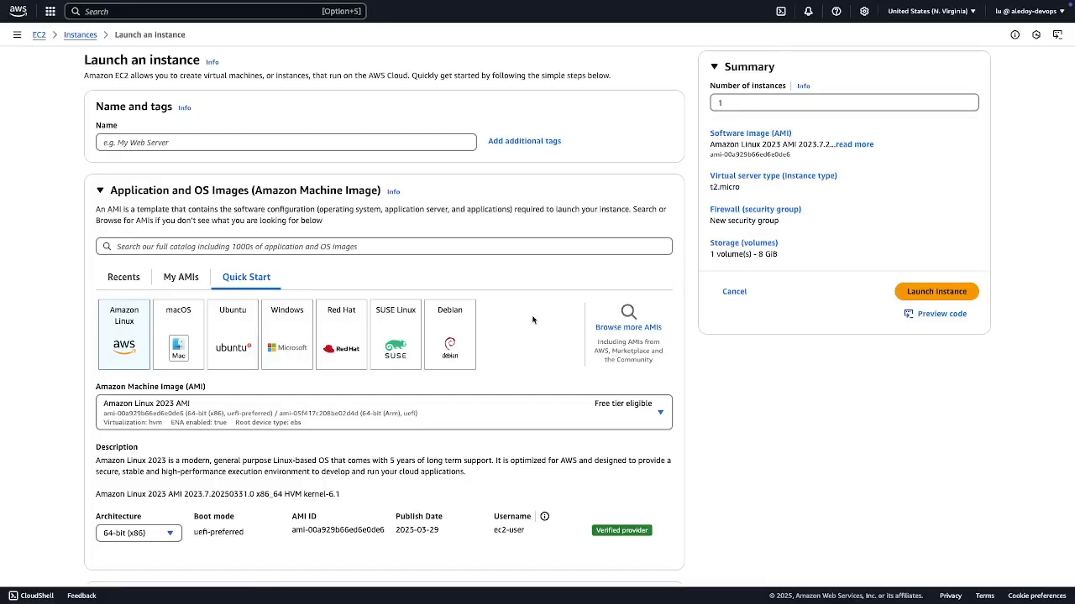
left_click(274, 142)
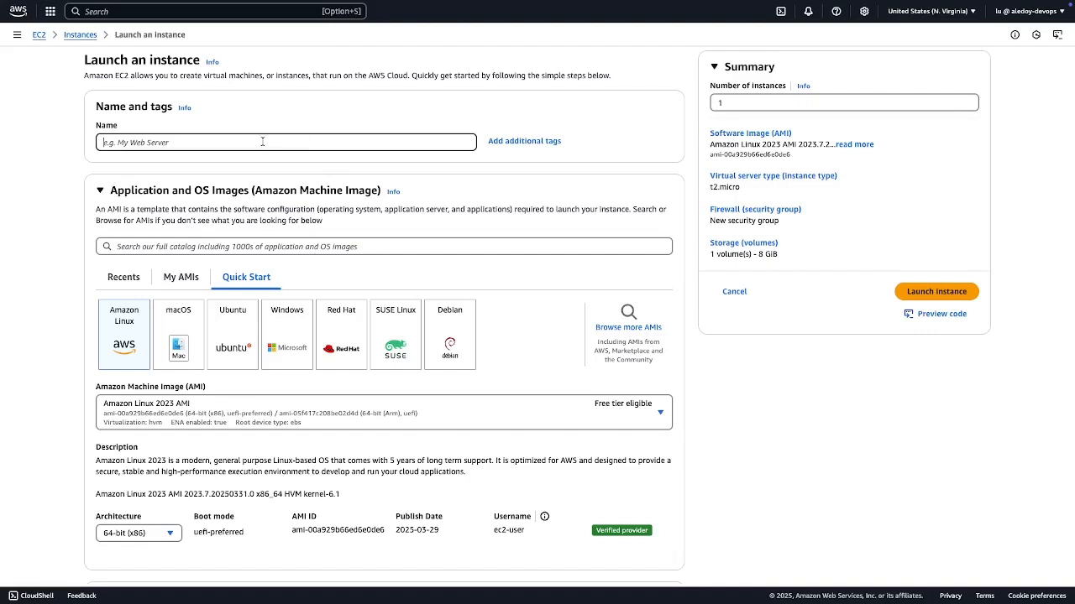
type("cleaning-web")
scroll(286, 229, "down", 1)
left_click(224, 282)
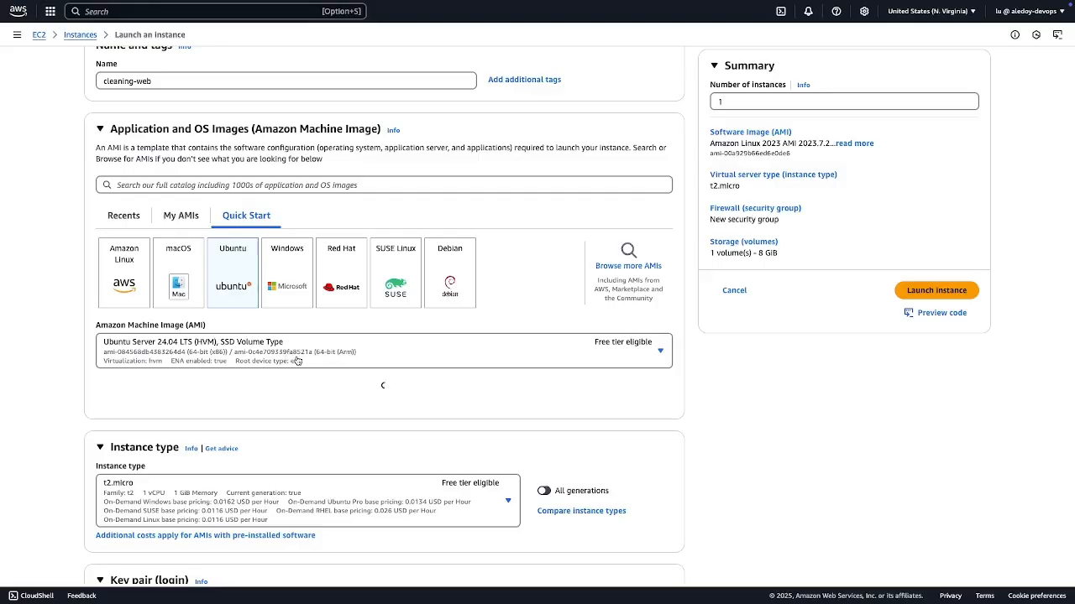
Step: Create a new login key pair named clean-key for the instance
scroll(297, 361, "down", 5)
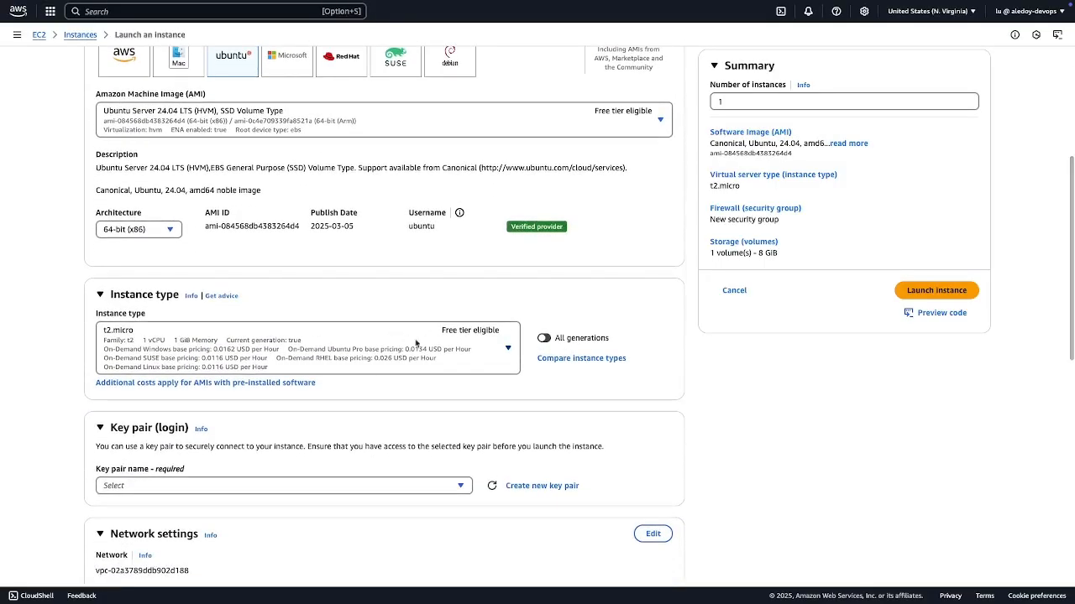
scroll(262, 336, "down", 1)
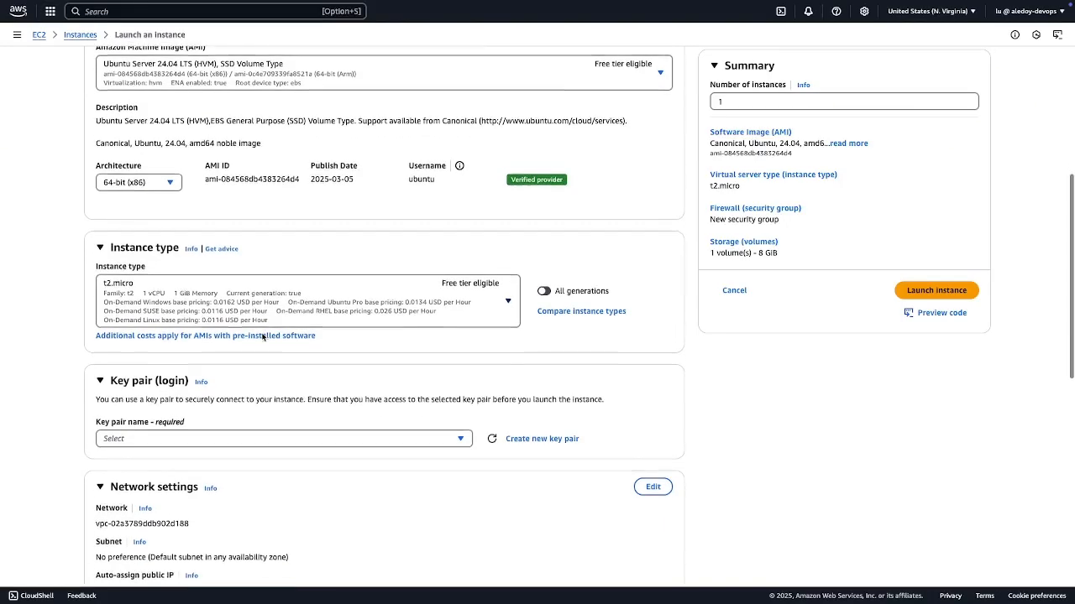
scroll(262, 336, "down", 3)
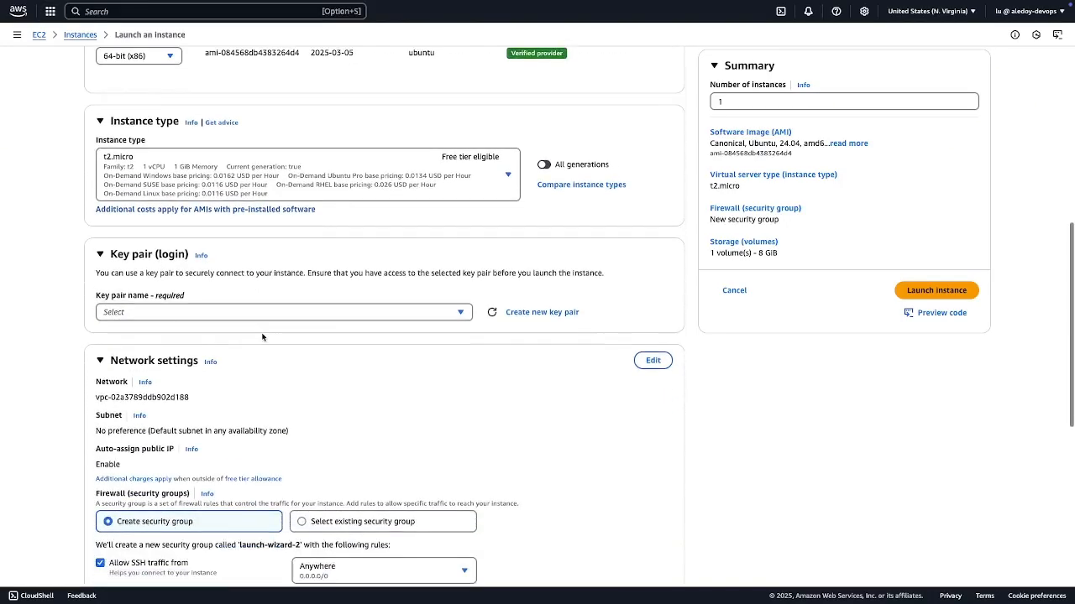
left_click(521, 315)
left_click(431, 216)
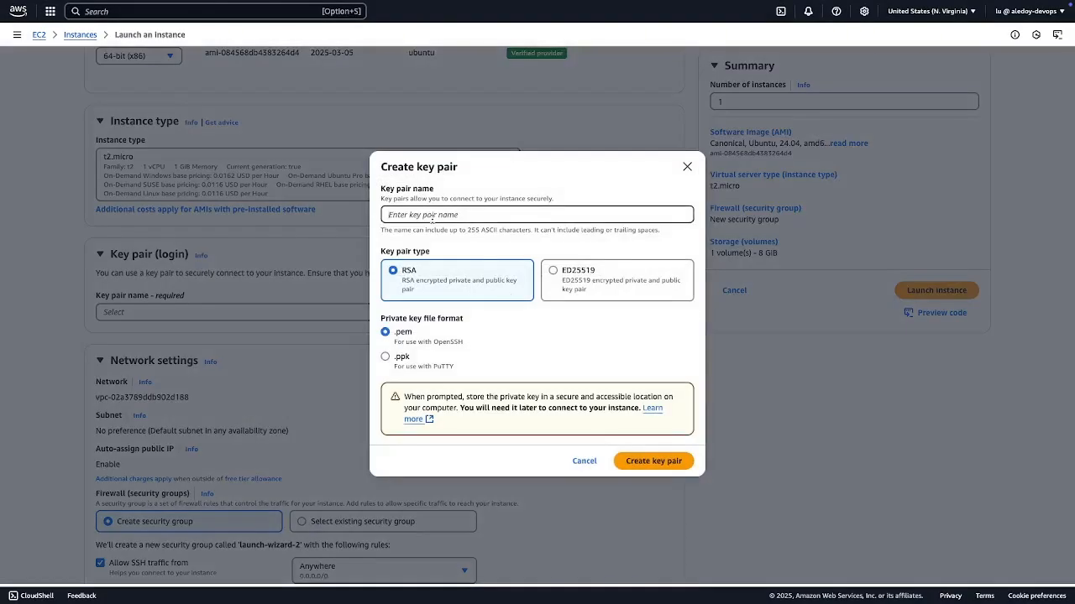
type("clean-kie")
key("BackSpace")
key("BackSpace")
type("ey")
left_click(652, 462)
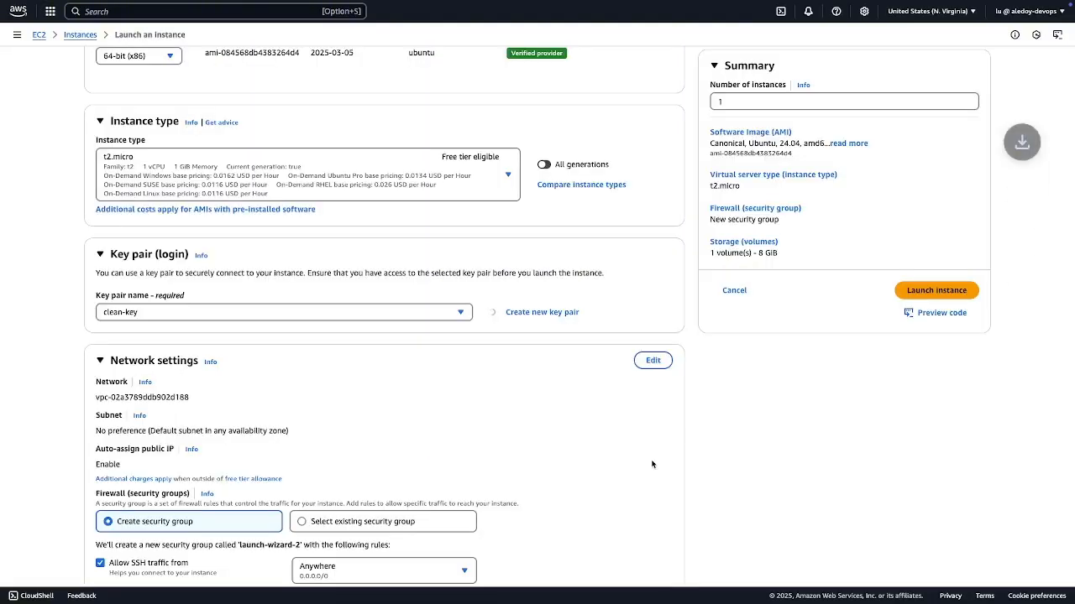
Step: Open the network settings for editing and name the new security group clean-sg
scroll(375, 448, "down", 5)
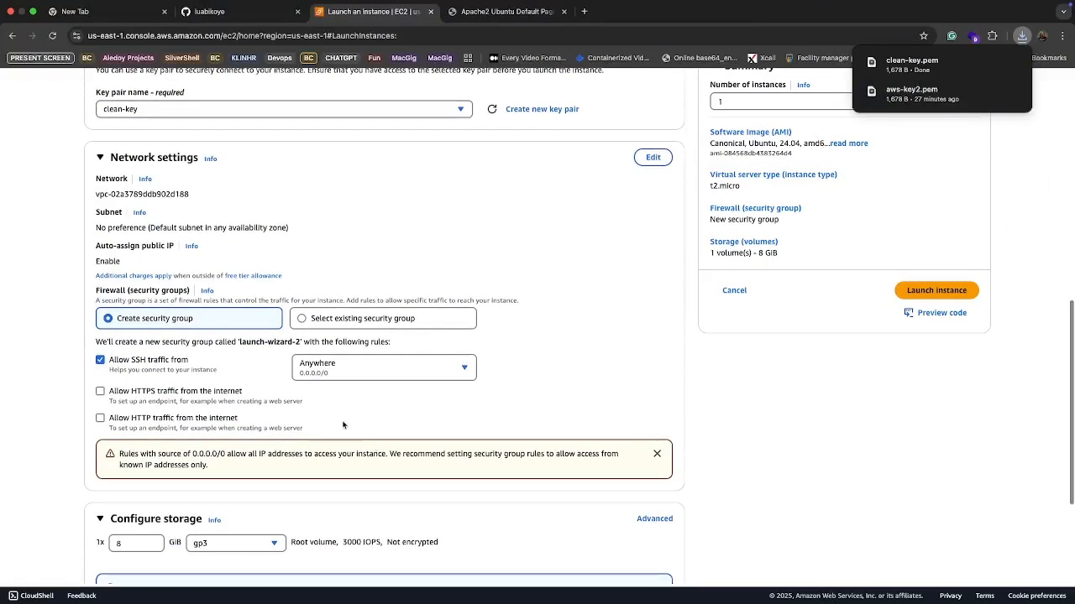
left_click(652, 158)
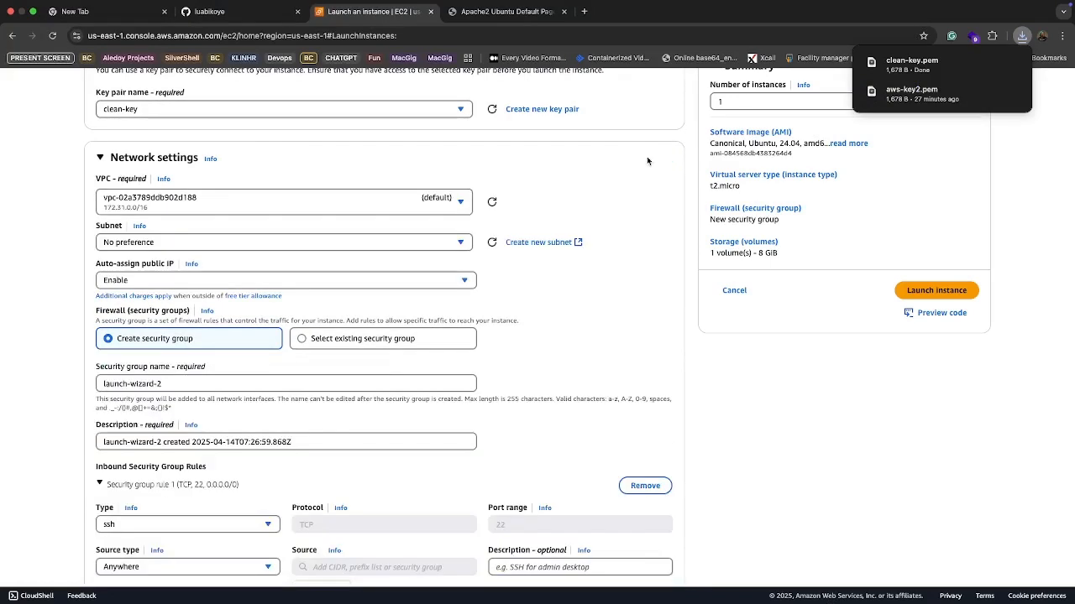
left_click(201, 382)
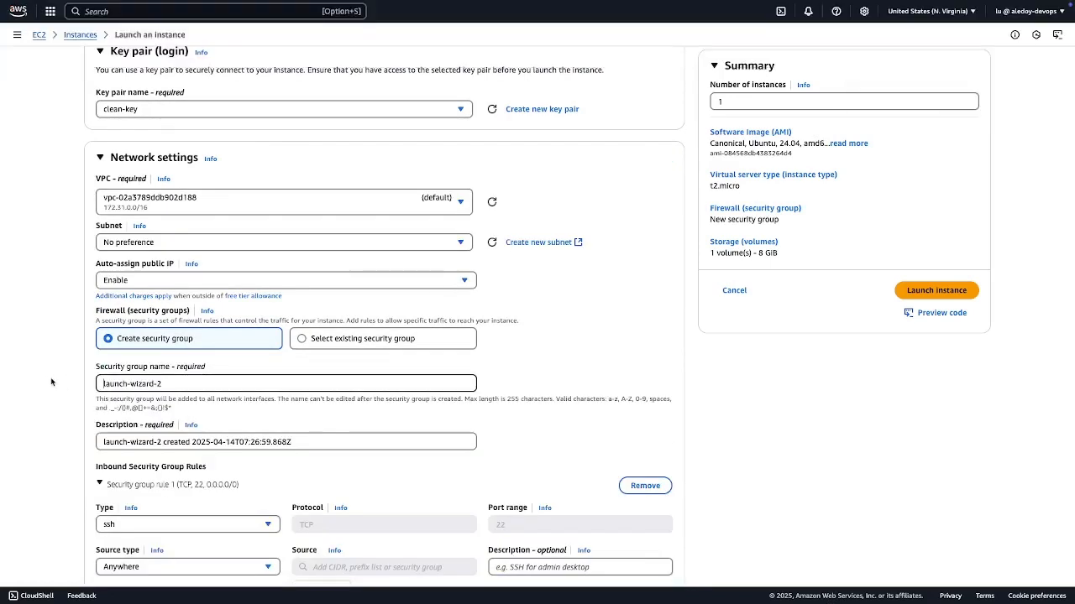
key("super+a")
type("claen")
key("BackSpace")
key("BackSpace")
key("BackSpace")
type("ean-sg")
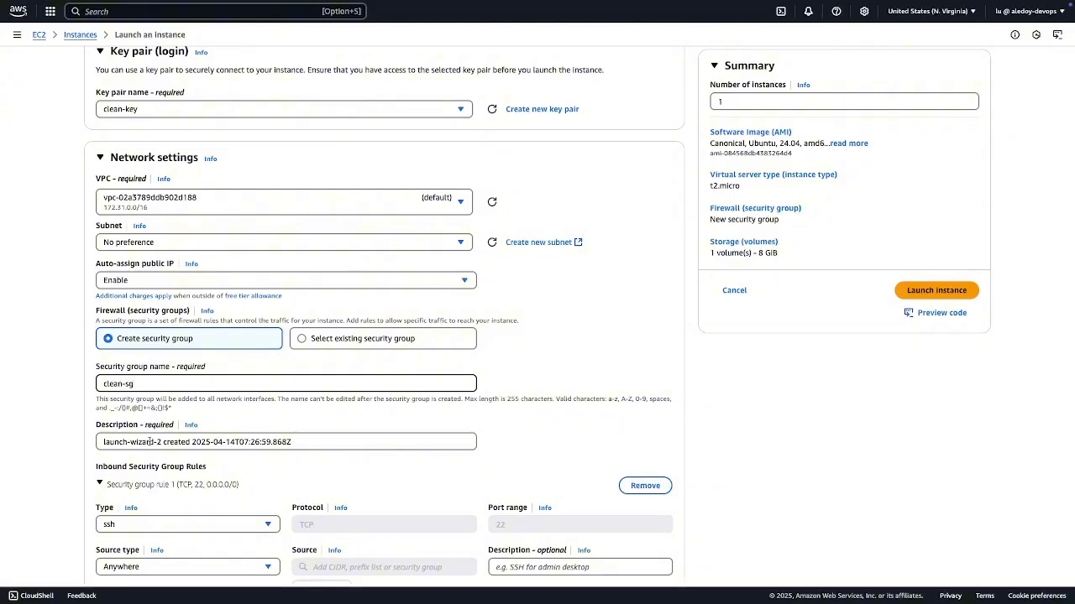
Step: Replace the security group's description with its name, clean-sg
left_click_drag(154, 385, 58, 378)
key("ctrl+c")
left_click(298, 440)
key("ctrl+a")
key("ctrl+v")
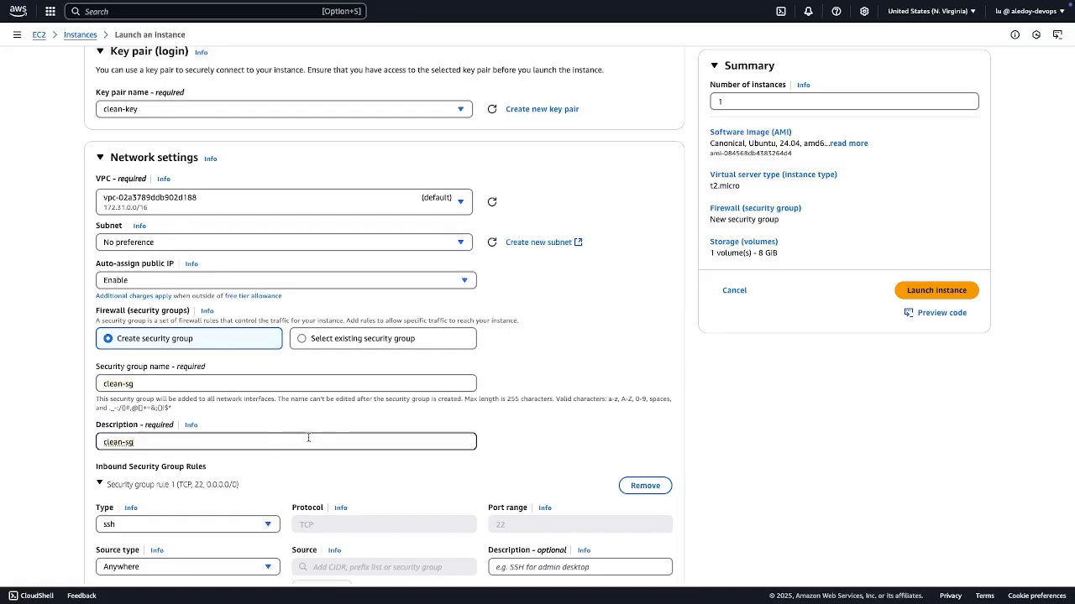
Step: Add a second inbound security group rule of type HTTP with source type Anywhere
scroll(378, 443, "down", 5)
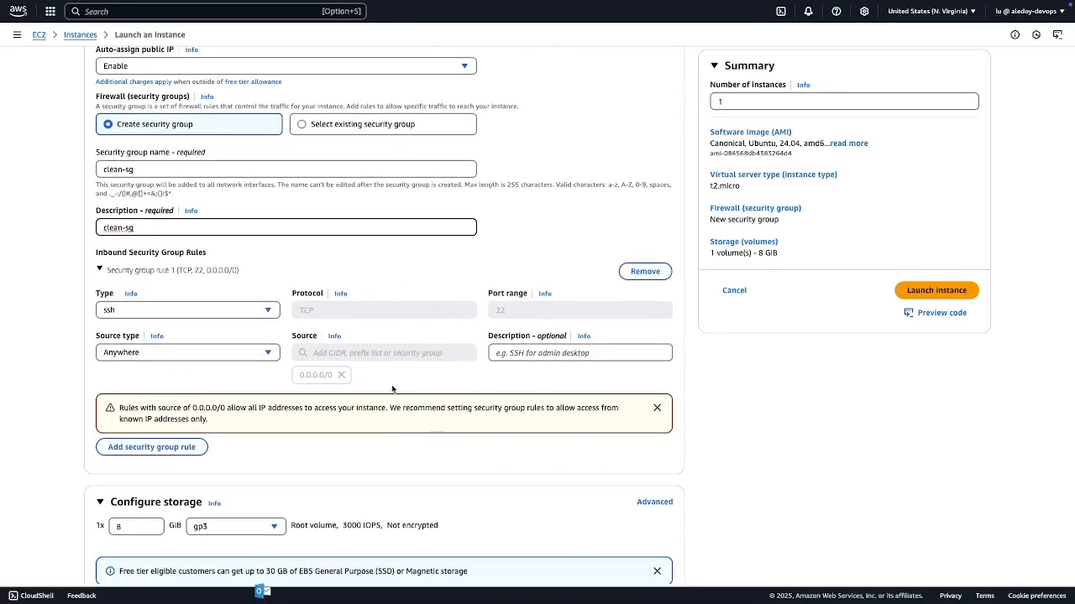
scroll(253, 295, "down", 1)
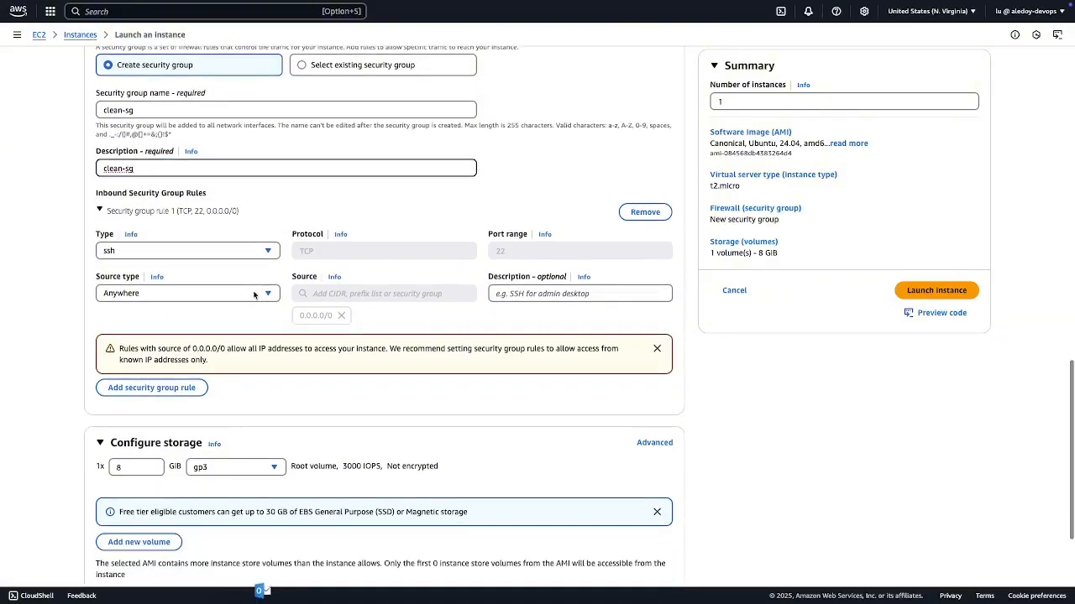
left_click(159, 390)
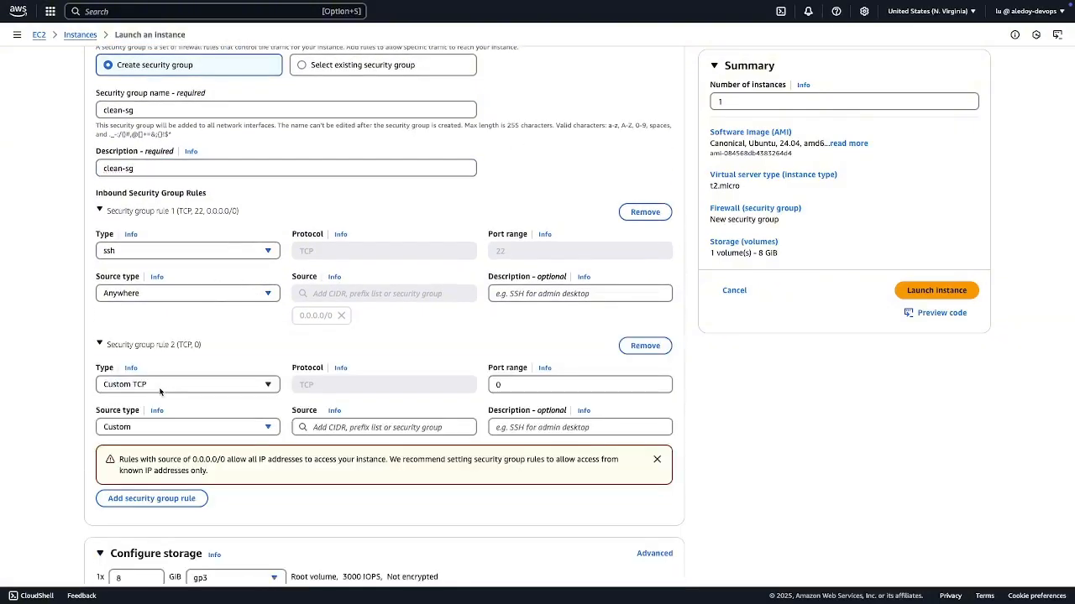
left_click(209, 388)
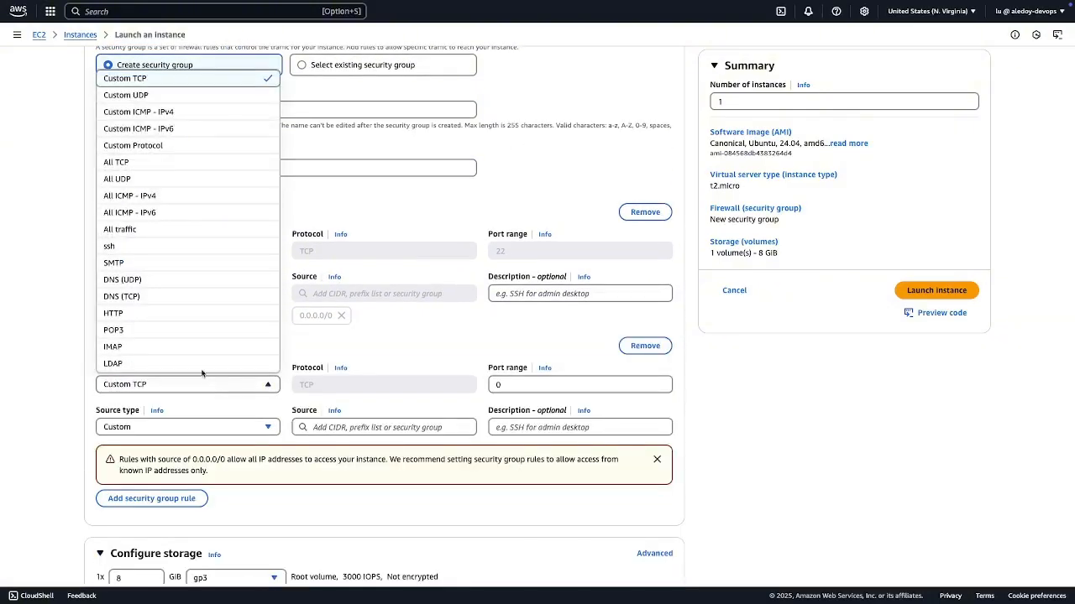
left_click(135, 314)
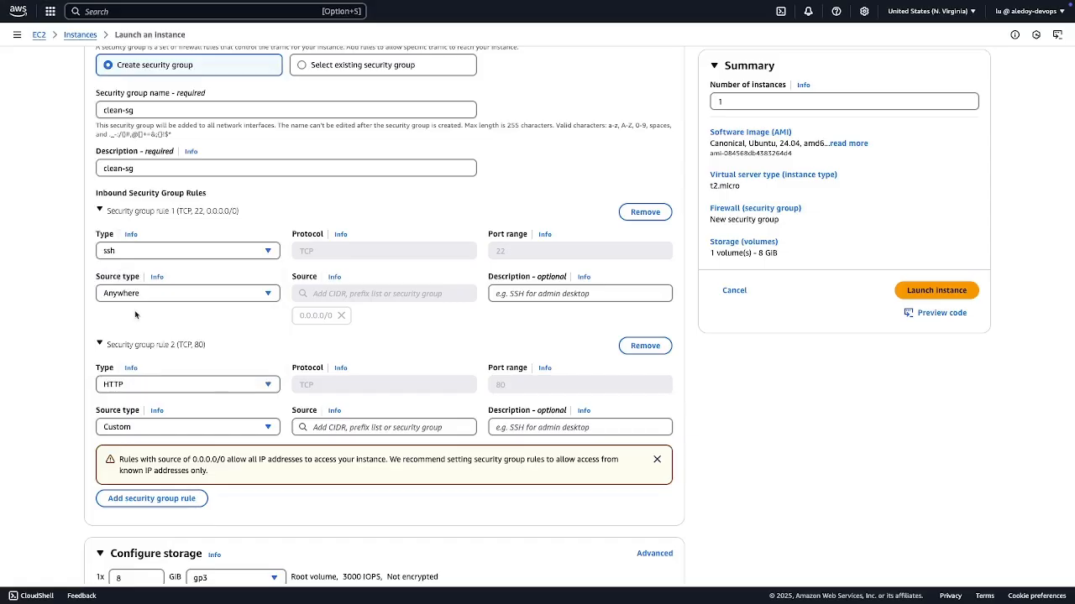
left_click(200, 431)
left_click(121, 447)
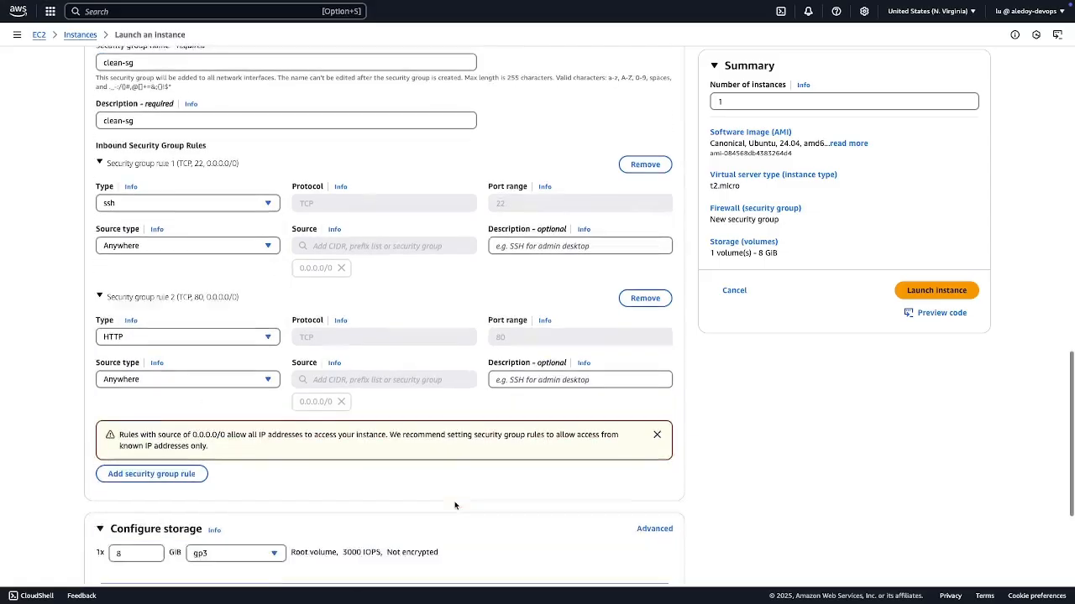
Step: Expand the advanced details of the instance and place the cursor in the empty user data field
scroll(456, 504, "down", 3)
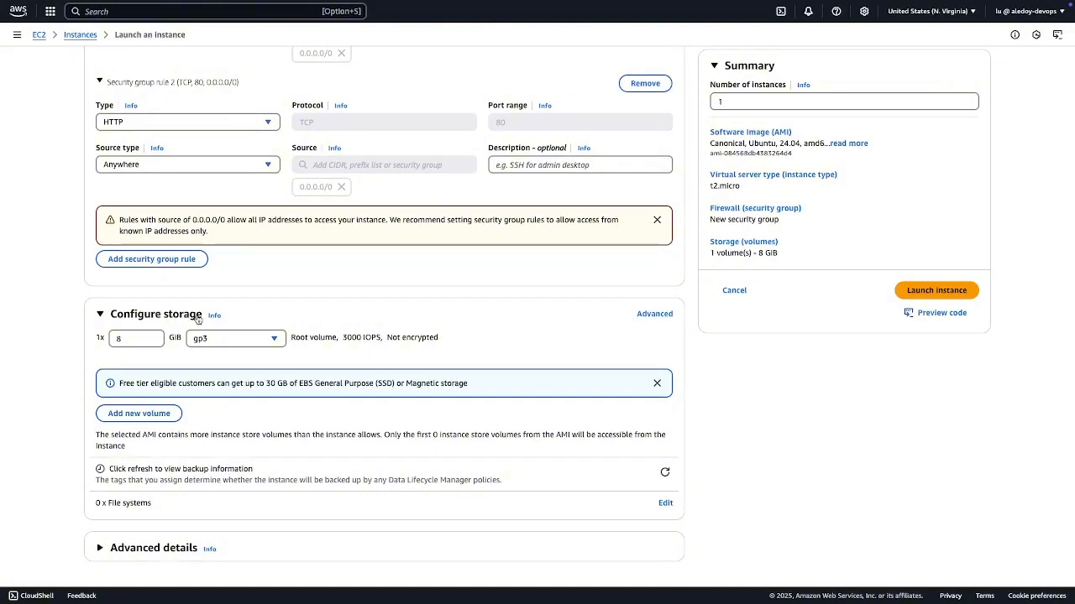
left_click(100, 549)
scroll(97, 542, "down", 5)
scroll(96, 534, "down", 1)
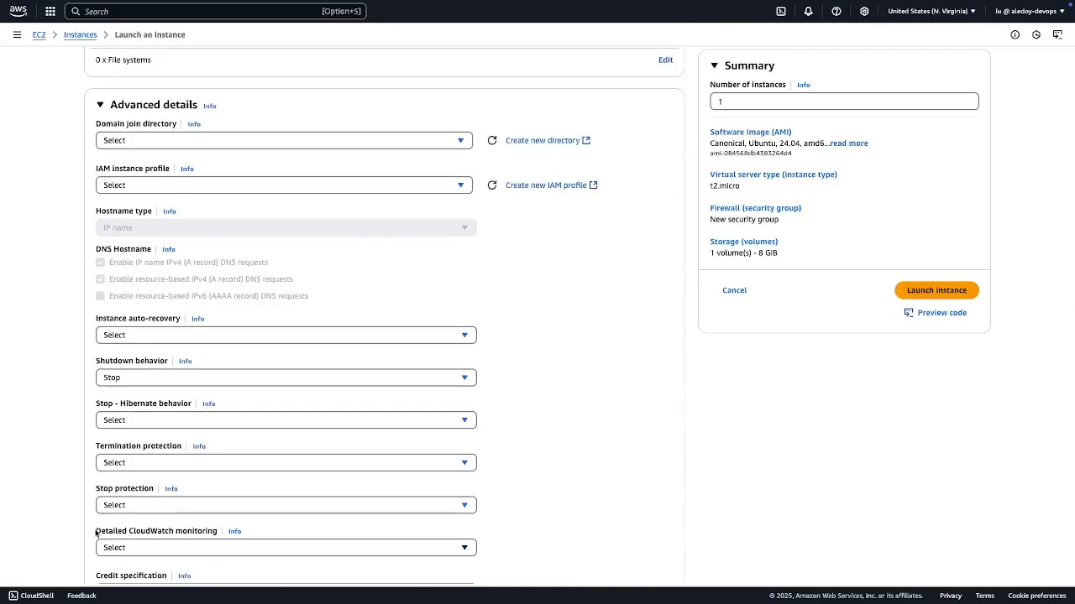
scroll(95, 534, "down", 15)
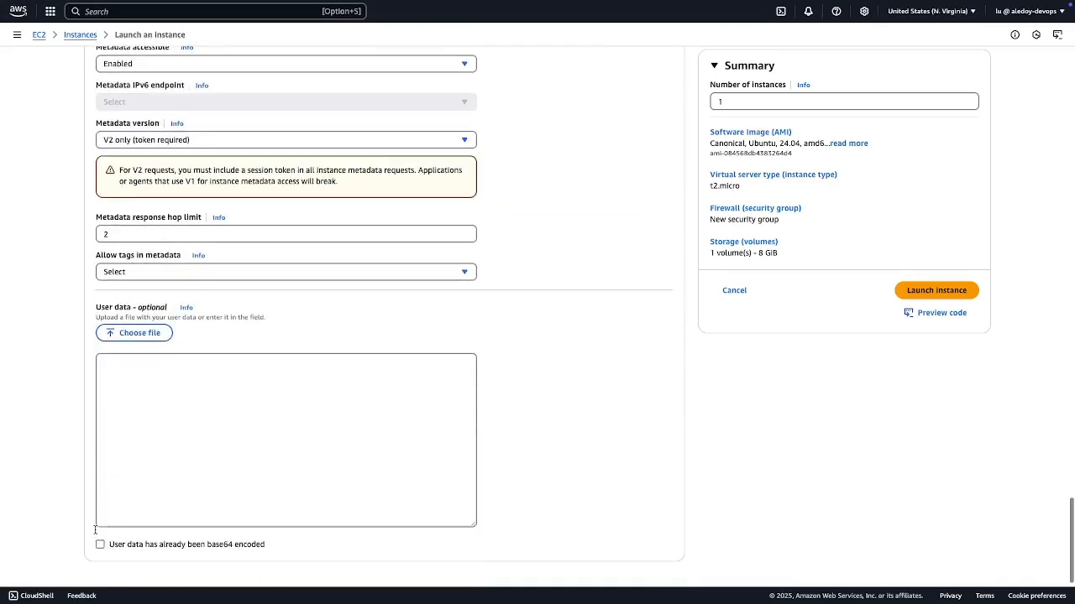
left_click(119, 380)
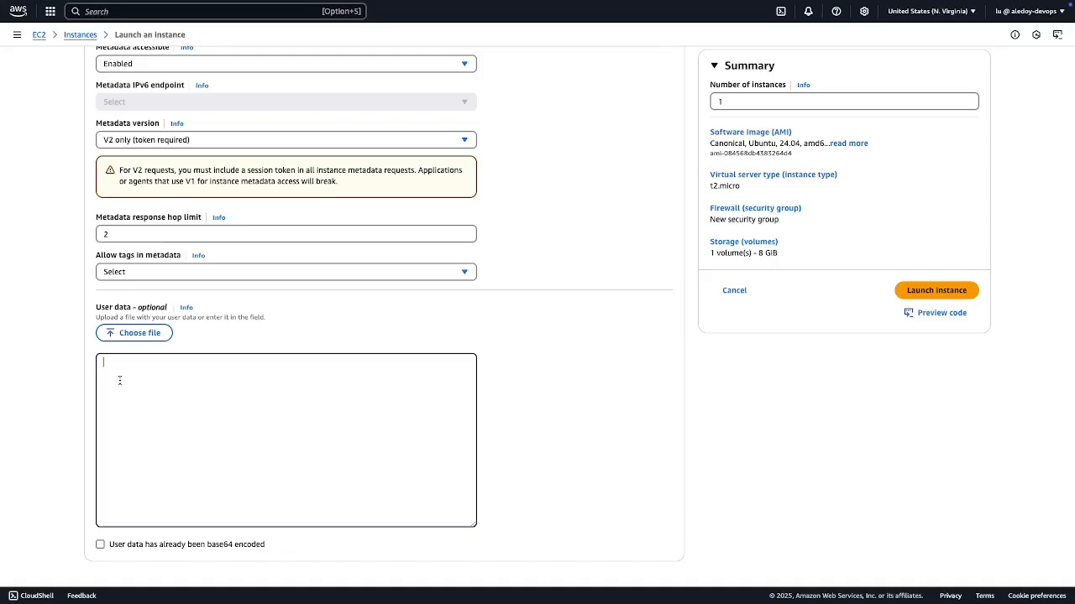
key("super+v")
key("super+a")
key("BackSpace")
Step: Copy the full batch.sh script from the GitHub page and paste it into the instance's user data field
key("ctrl+Right")
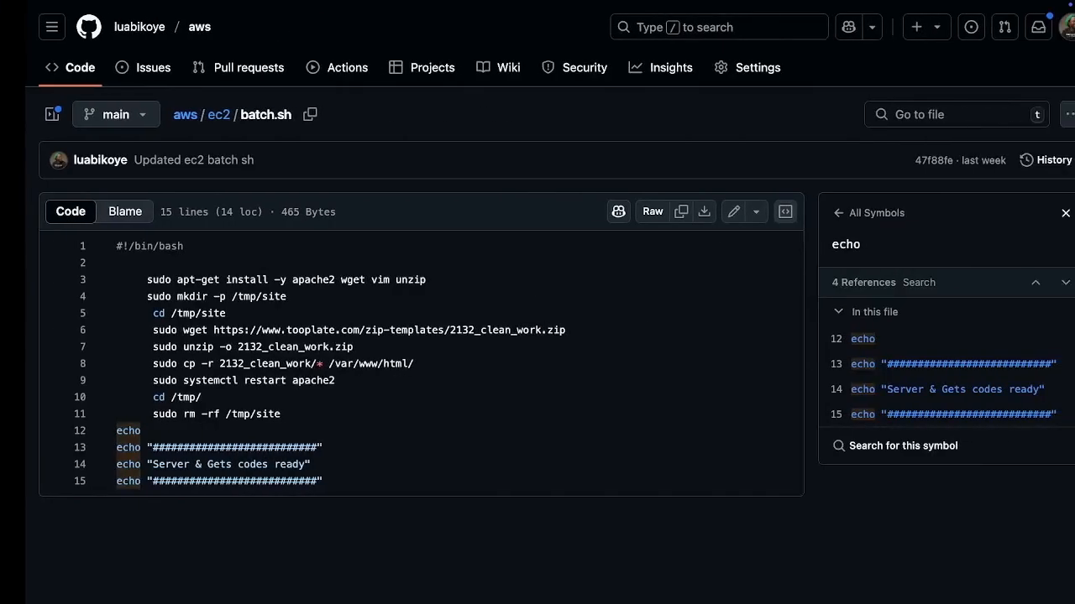
left_click_drag(92, 247, 299, 483)
key("super+c")
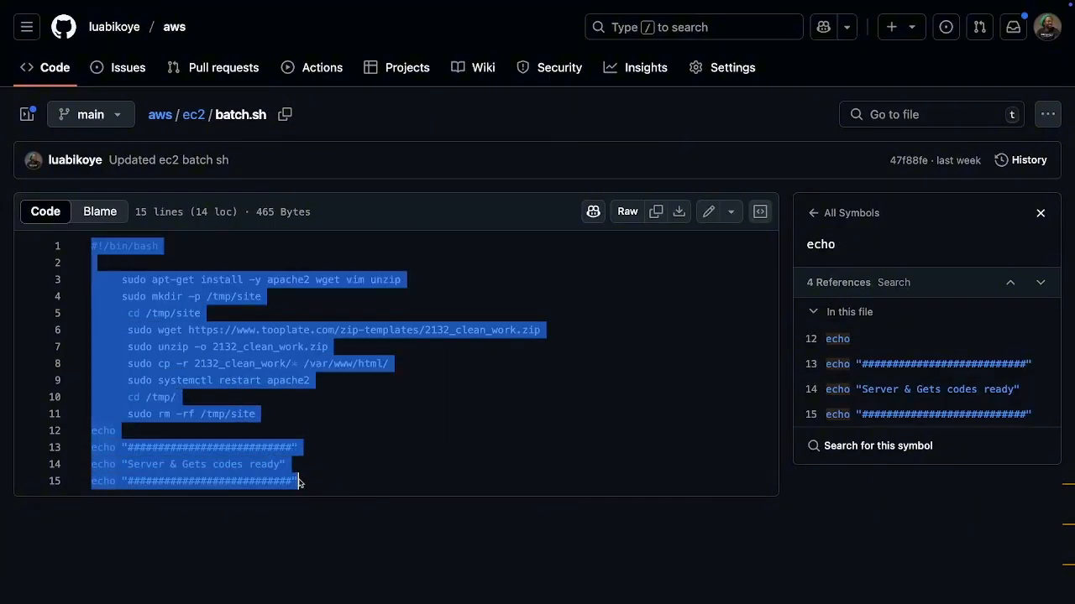
key("ctrl+Right")
key("ctrl+Right")
key("super+v")
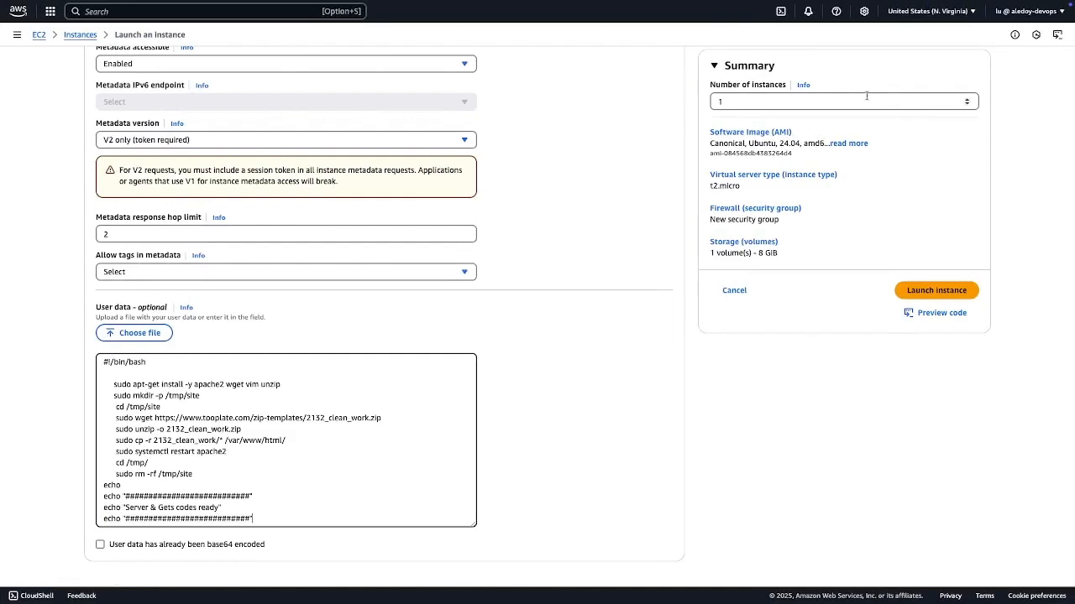
Step: Set the number of instances to 3, launch them, and return to the EC2 instances list
scroll(840, 94, "up", 1)
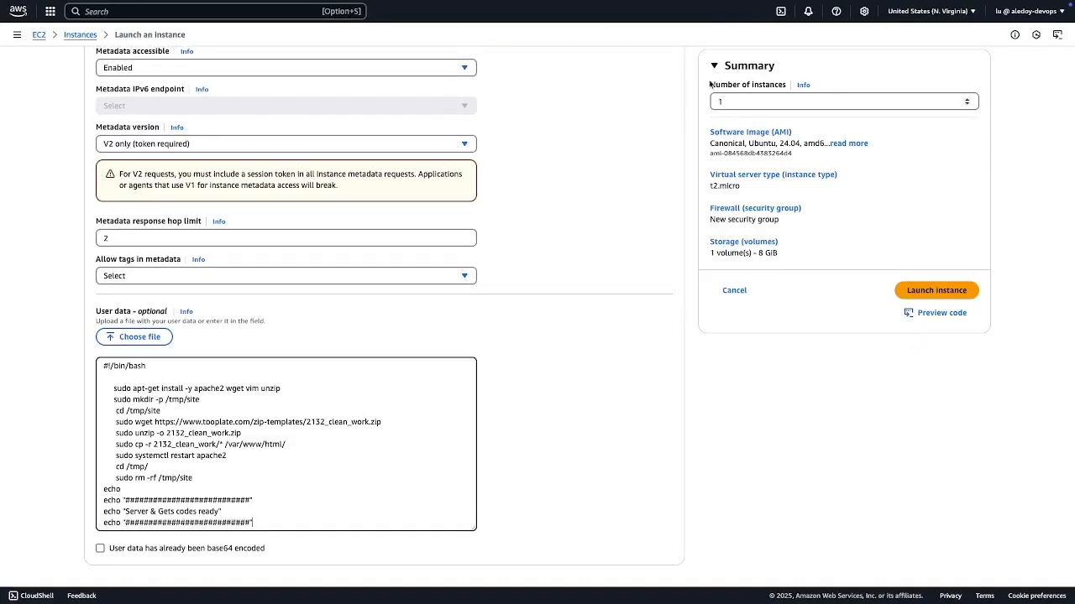
left_click(966, 99)
left_click(965, 99)
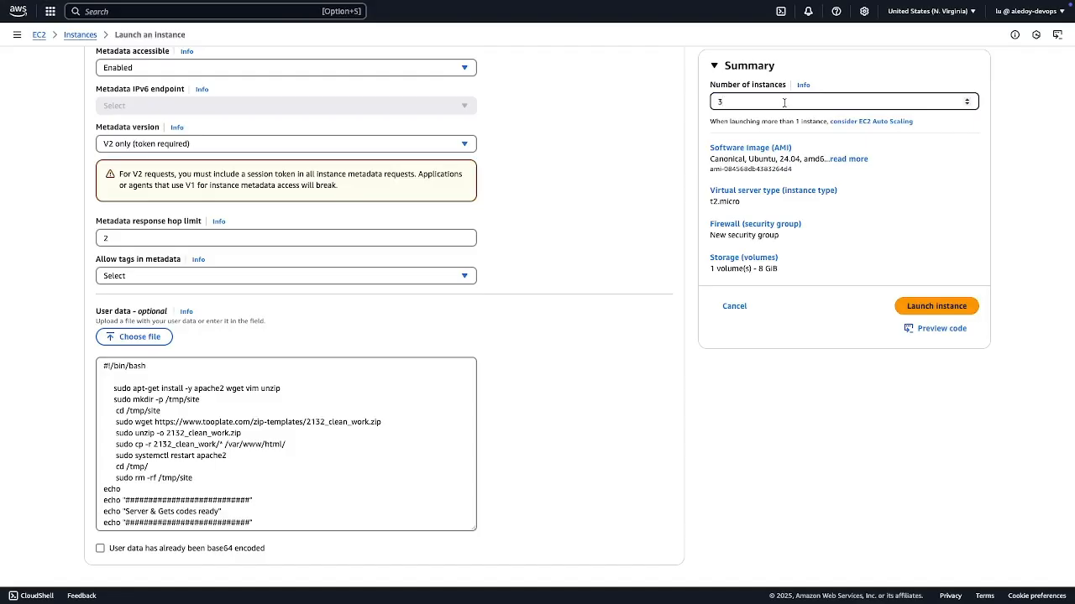
left_click(939, 307)
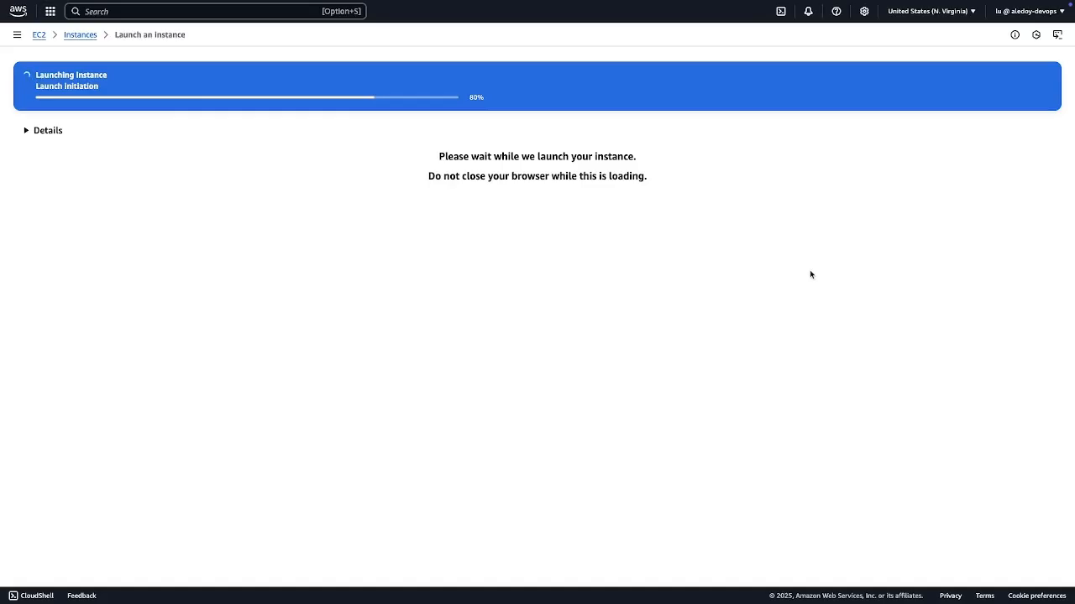
left_click(80, 36)
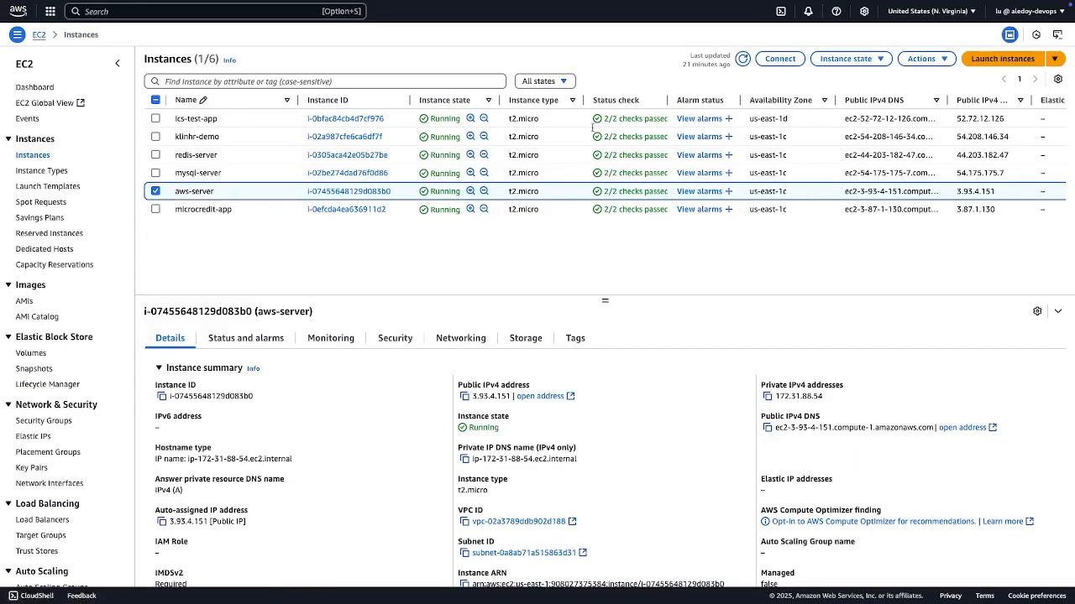
Step: Refresh the instances list and select the second cleaning-web instance to show its details
left_click(742, 58)
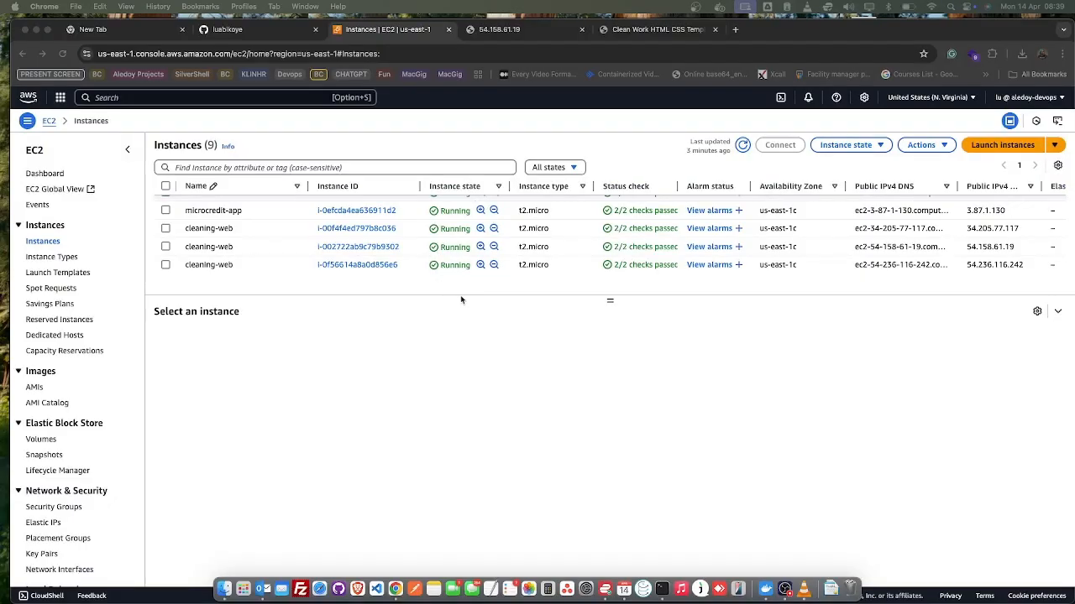
left_click(166, 246)
left_click(166, 247)
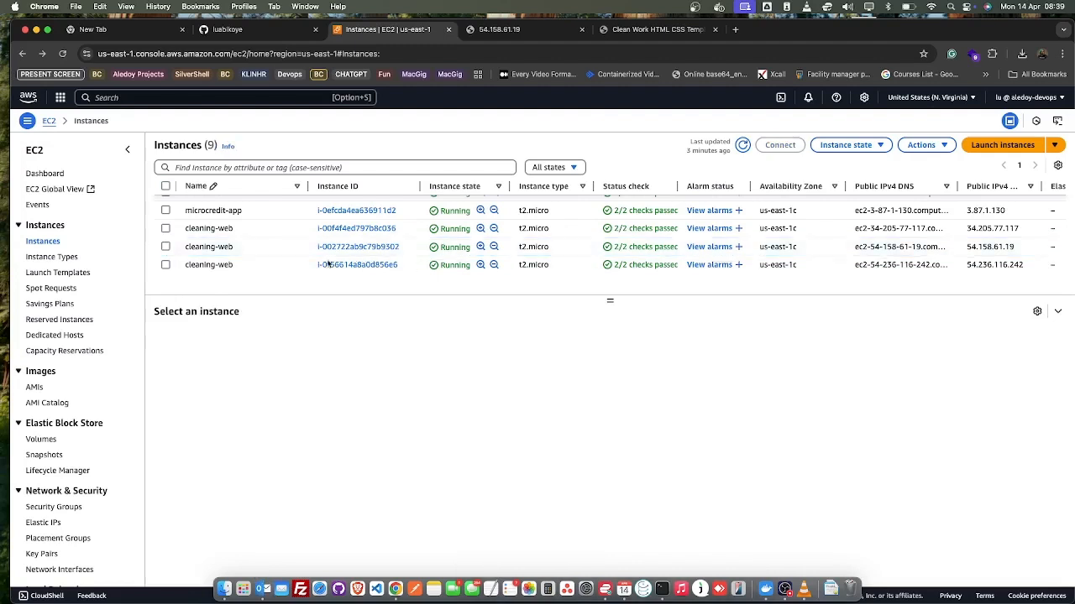
left_click(162, 249)
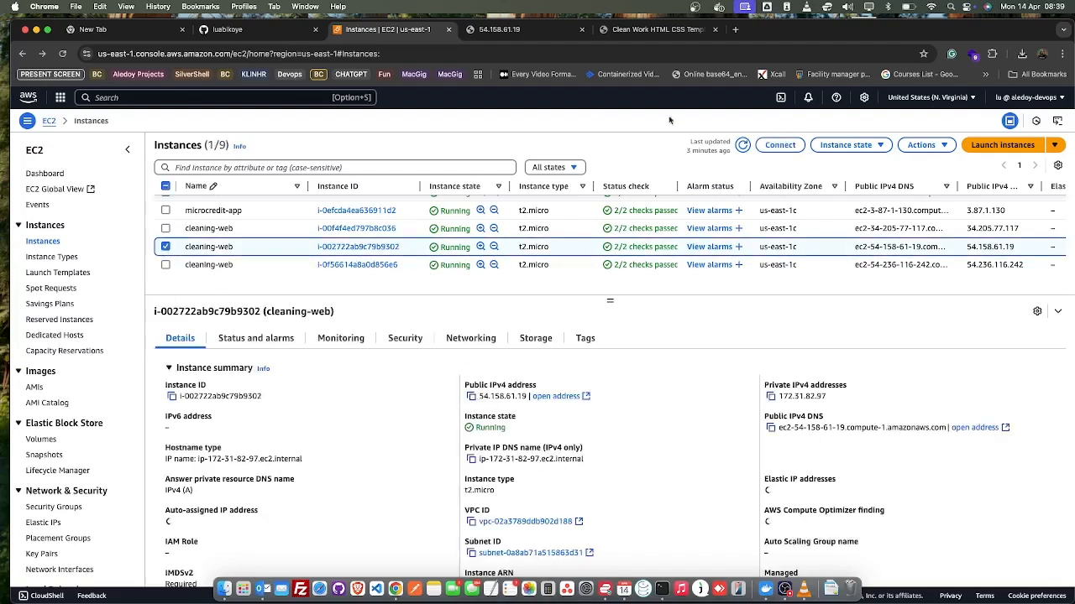
Step: Load the website at 3.93.4.151 in a new browser tab
left_click(735, 30)
type("3.93.4.151")
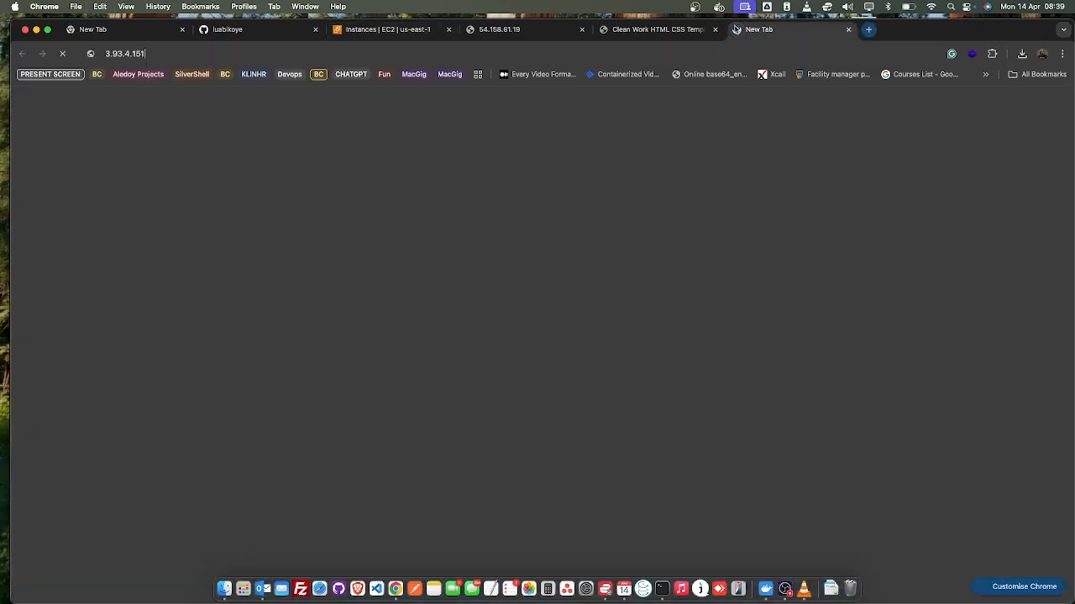
key("Return")
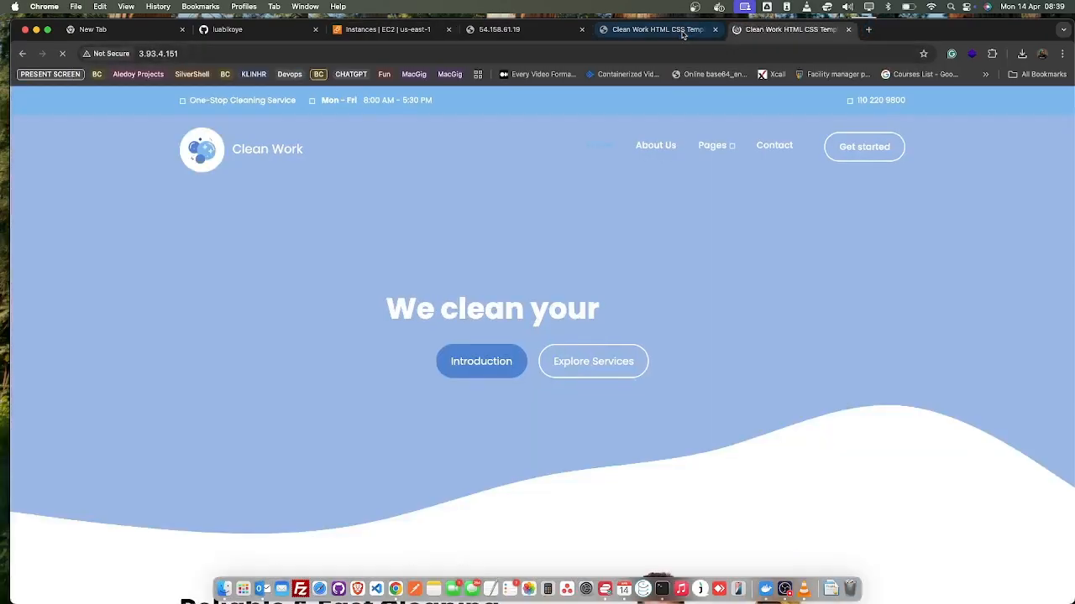
Step: Compare the open website tabs and examine the Clean Work page at 3.93.4.151 from its header down to its footer
left_click(679, 31)
left_click(765, 30)
left_click(542, 32)
left_click(633, 35)
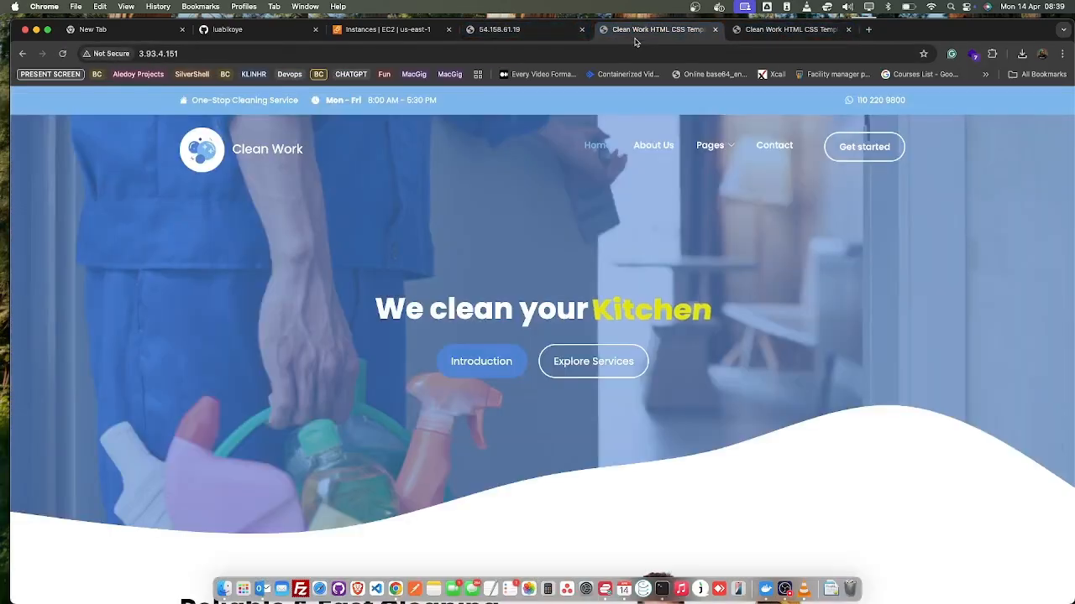
scroll(781, 344, "down", 2)
scroll(774, 336, "down", 20)
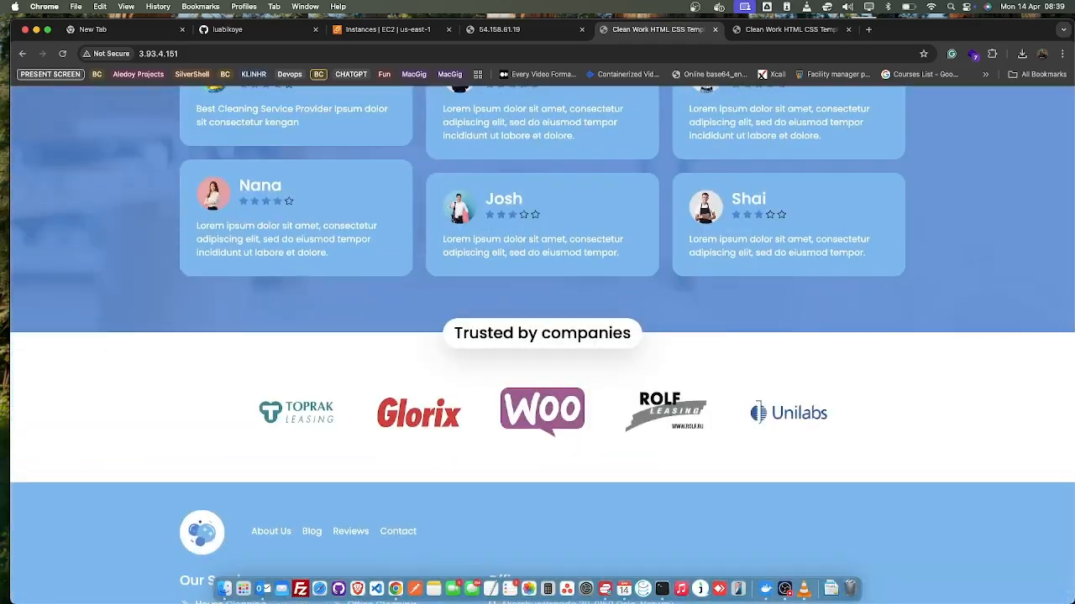
scroll(676, 264, "up", 20)
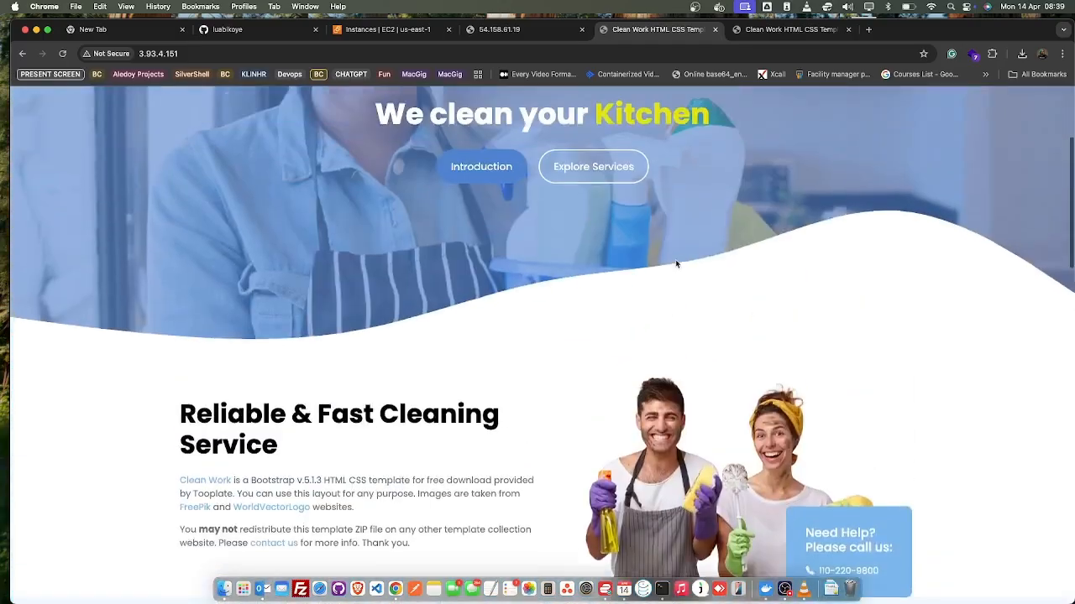
scroll(676, 263, "down", 8)
Step: Return to the EC2 instances list and review the batch.sh script on the GitHub page
left_click(388, 29)
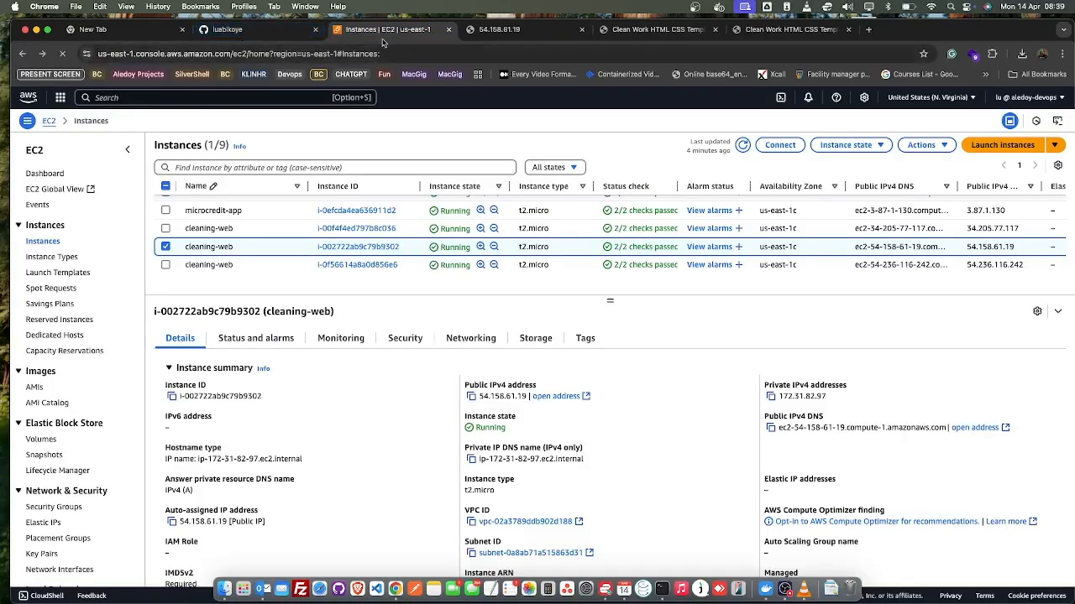
key("ctrl+Right")
key("ctrl+Right")
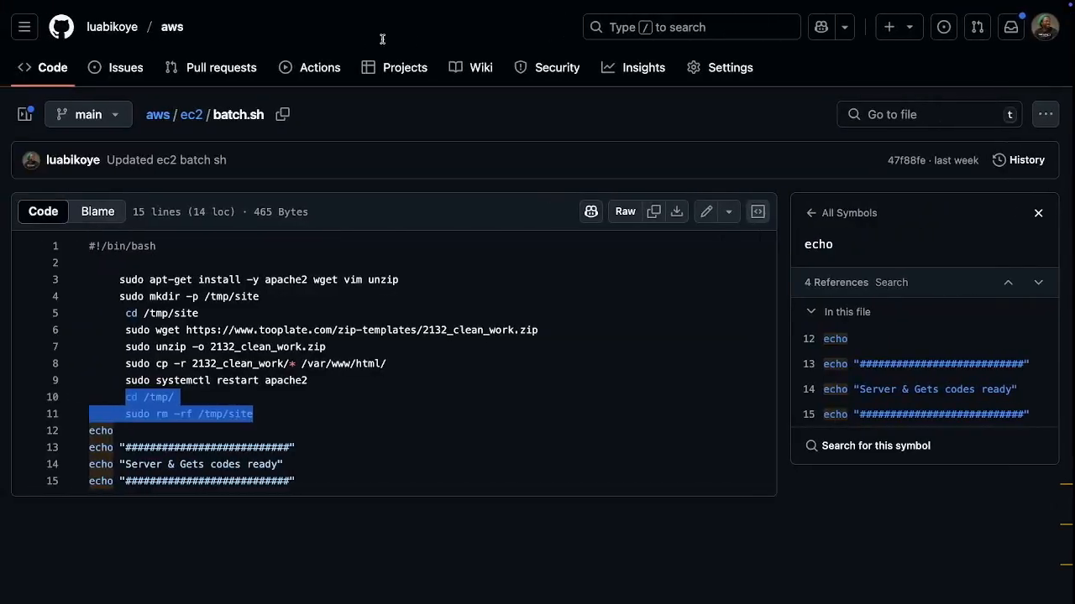
key("ctrl+Left")
scroll(383, 40, "up", 1)
key("ctrl+Left")
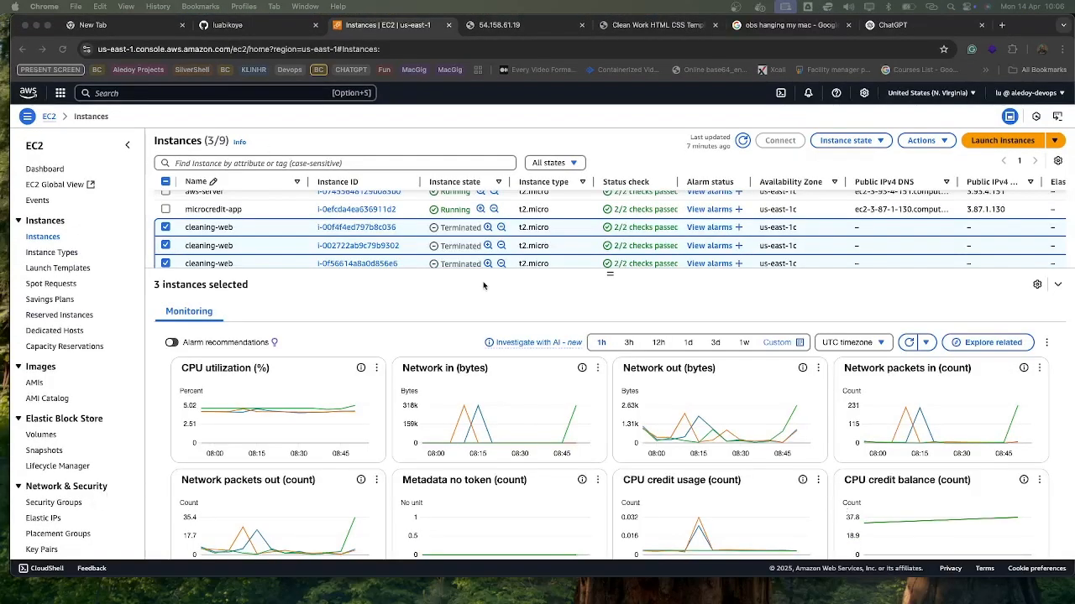
Step: Show the state actions, including Terminate (delete) instance, for the three selected cleaning-web instances
scroll(484, 286, "up", 1)
scroll(484, 286, "down", 3)
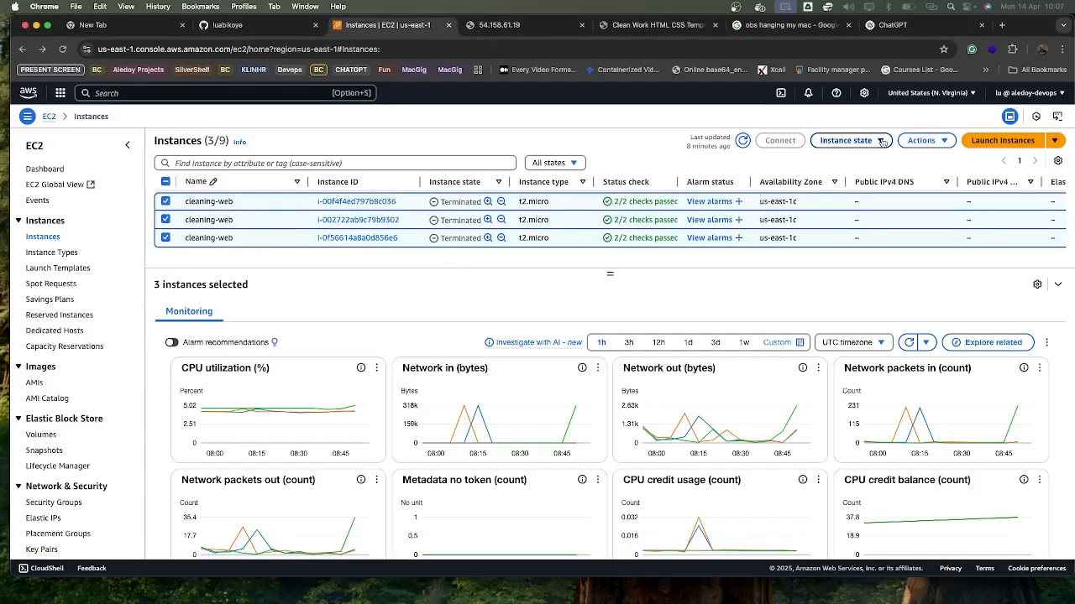
left_click(879, 141)
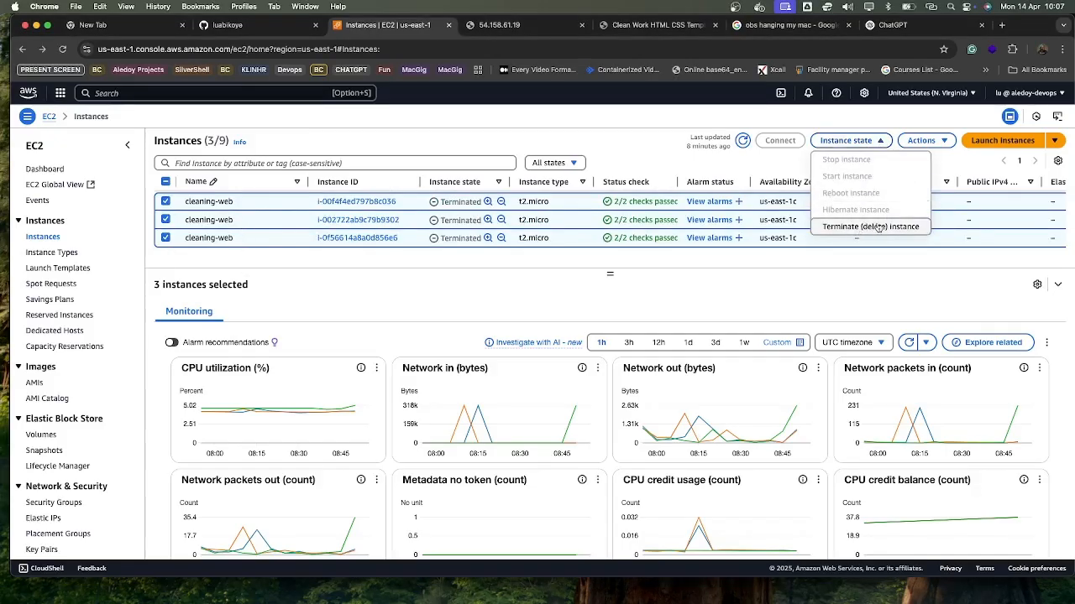
scroll(292, 222, "up", 3)
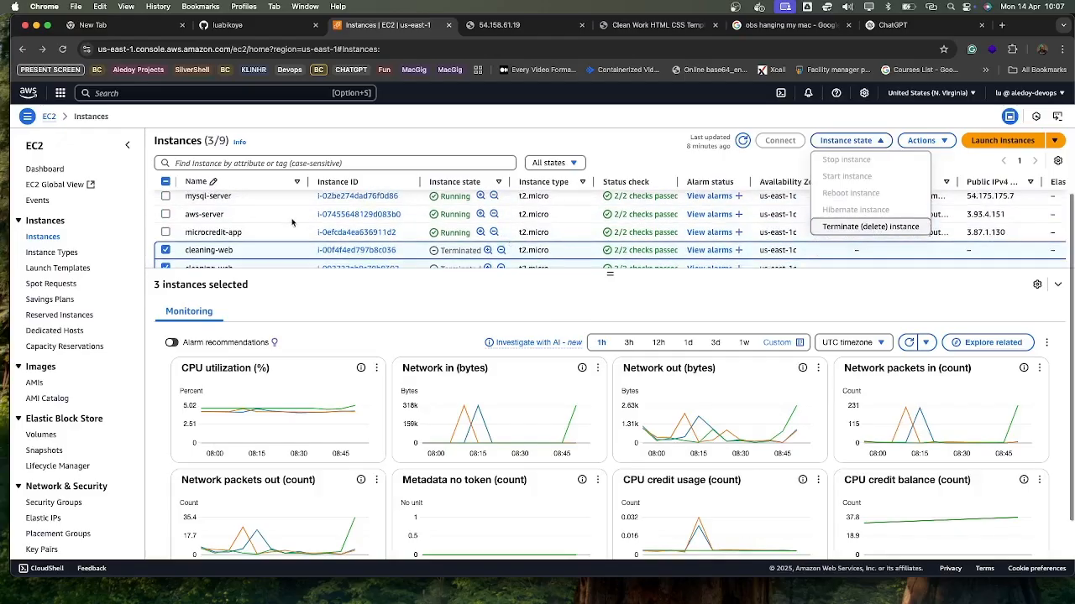